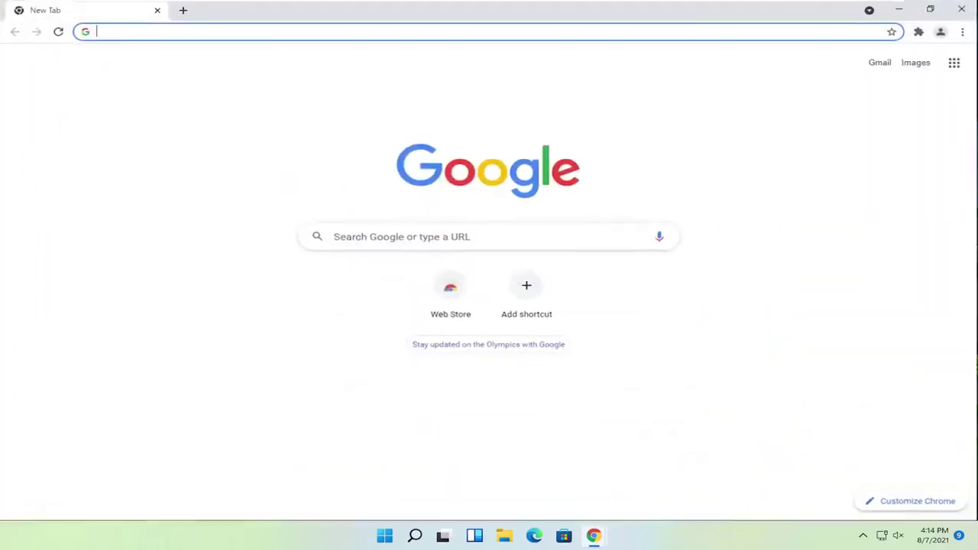
- Search the web for "canon printer drivers" and open Canon U.S.A.'s Drivers & Downloads page
type("cano")
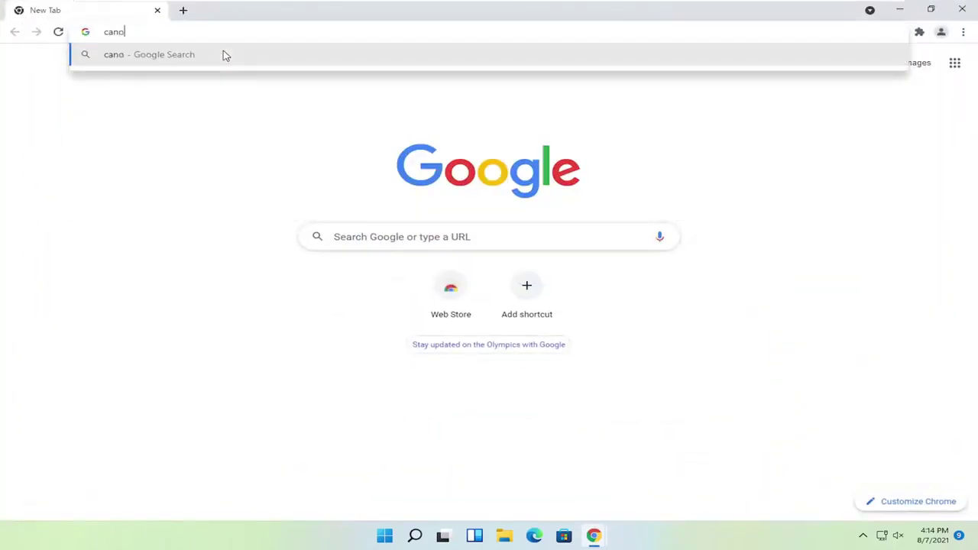
type("n printer drivers")
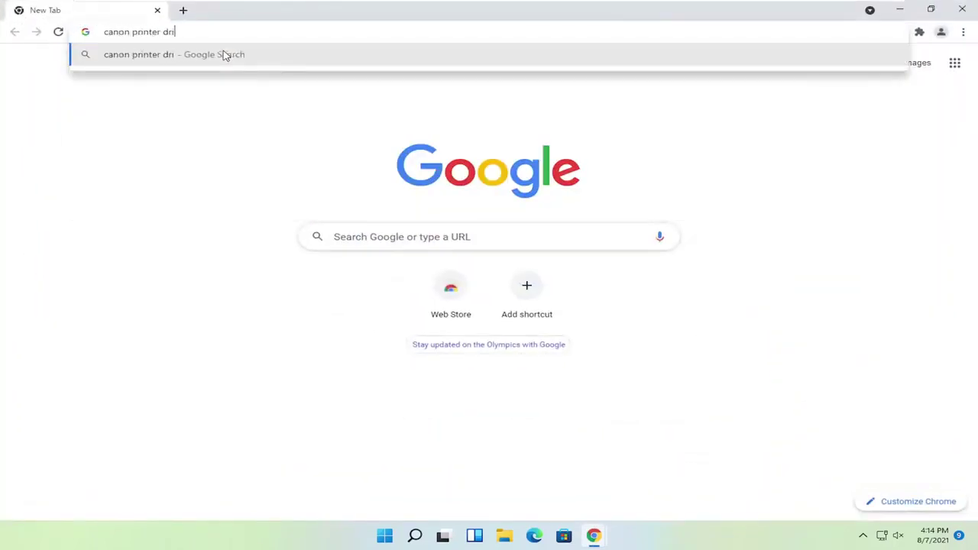
key("Return")
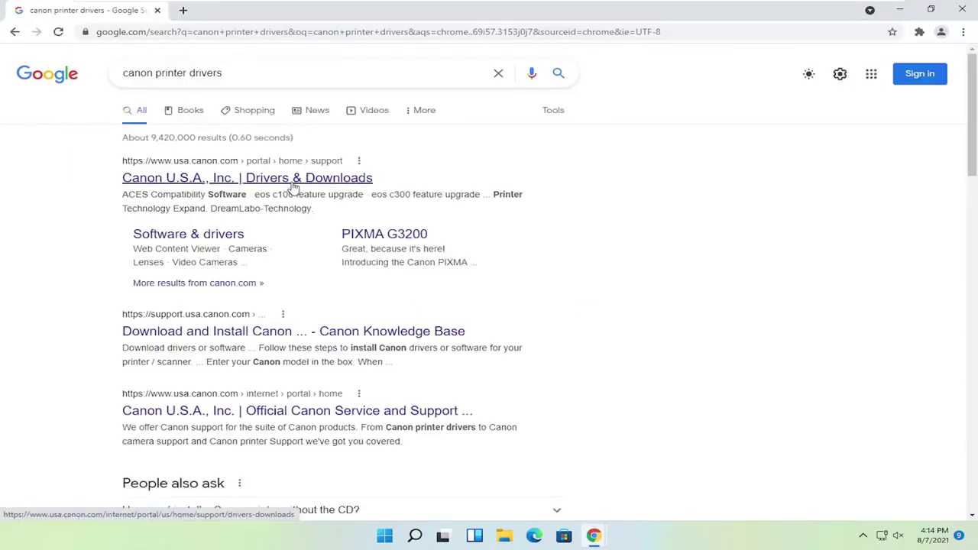
left_click(334, 182)
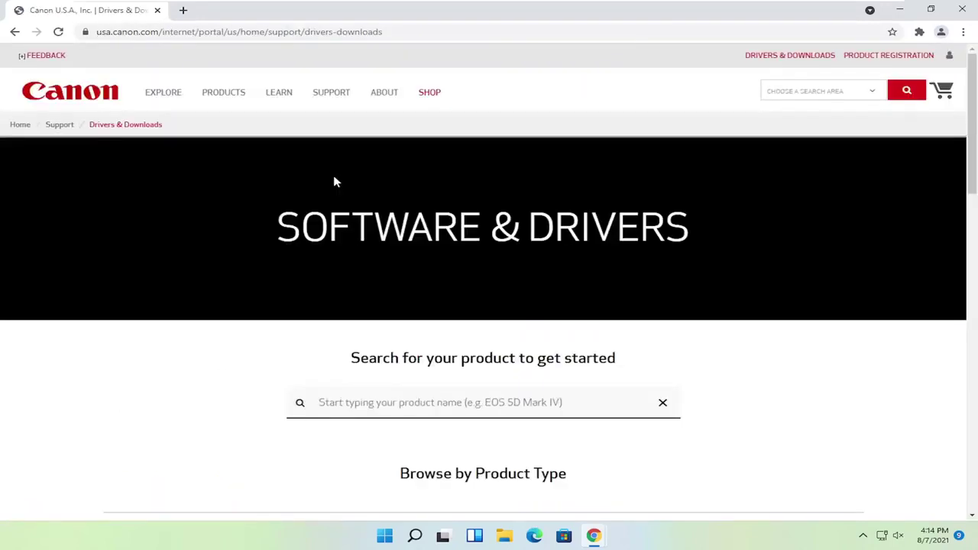
- Browse the Printers product type to the PIXMA G series and open the support page for the PIXMA G2200
scroll(419, 299, "down", 2)
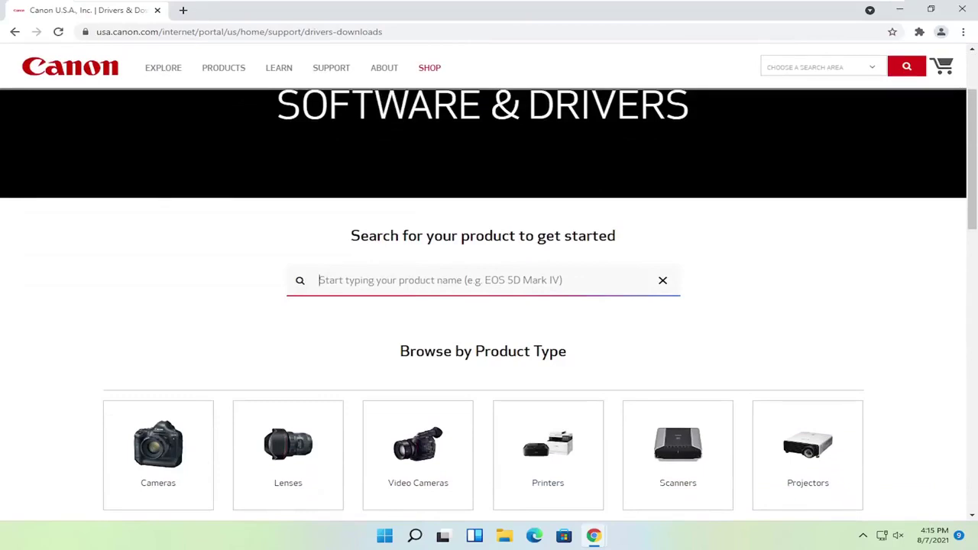
scroll(489, 306, "down", 2)
scroll(489, 306, "down", 2)
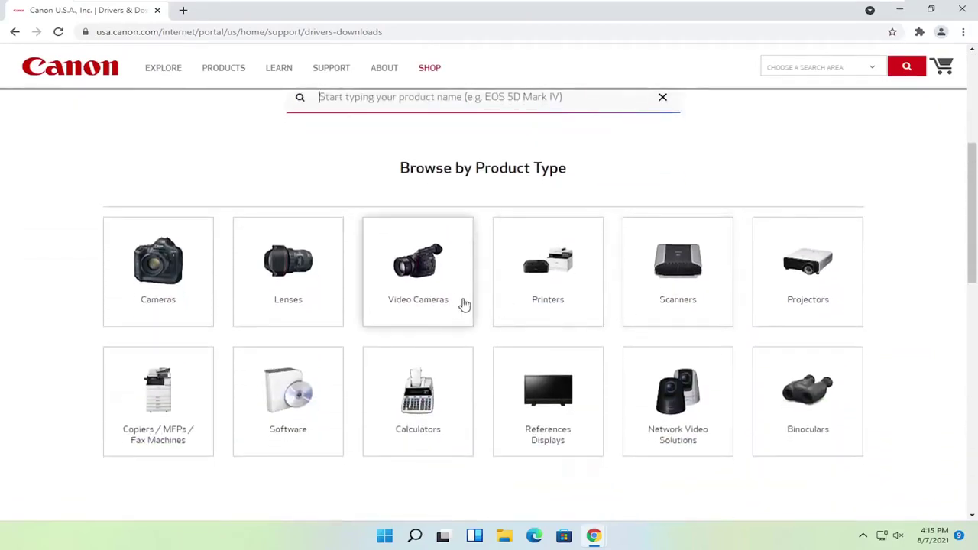
left_click(544, 298)
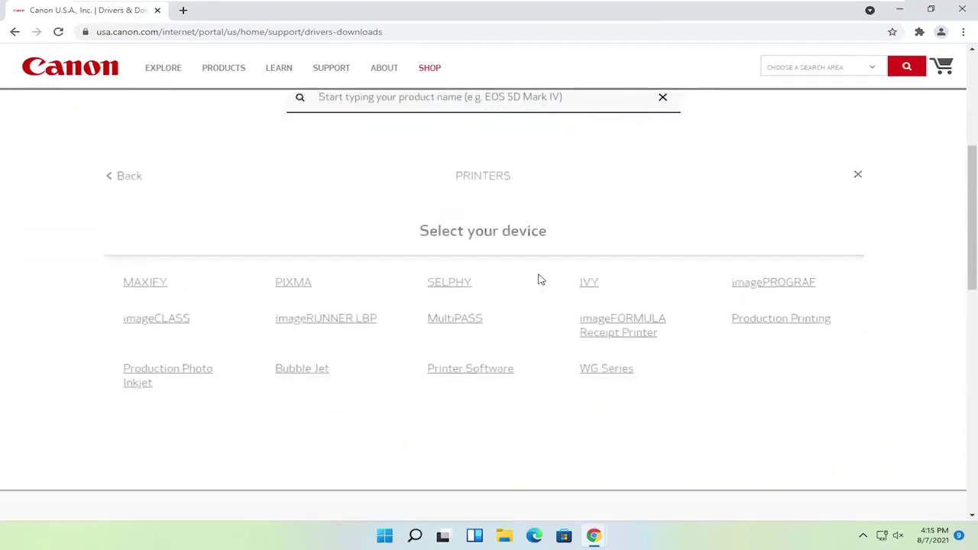
left_click(284, 286)
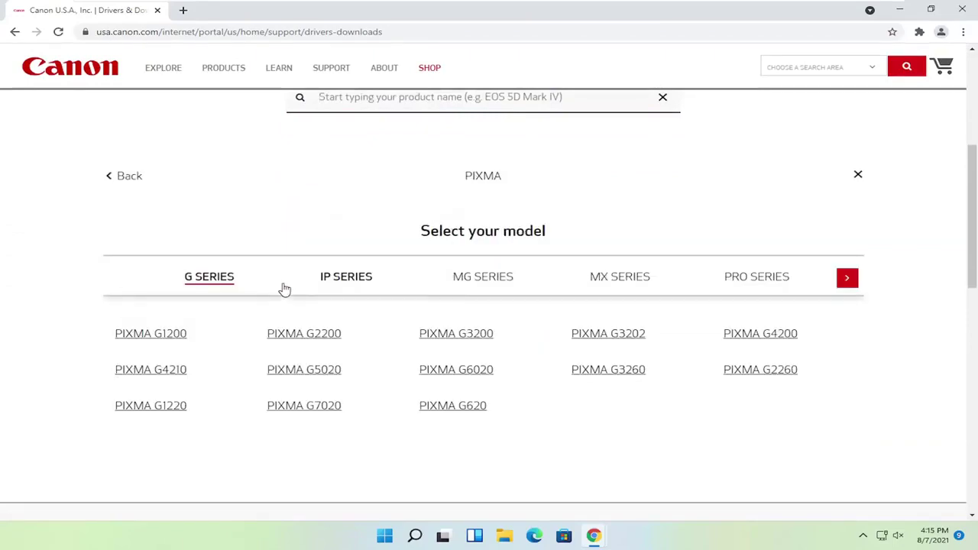
left_click(300, 336)
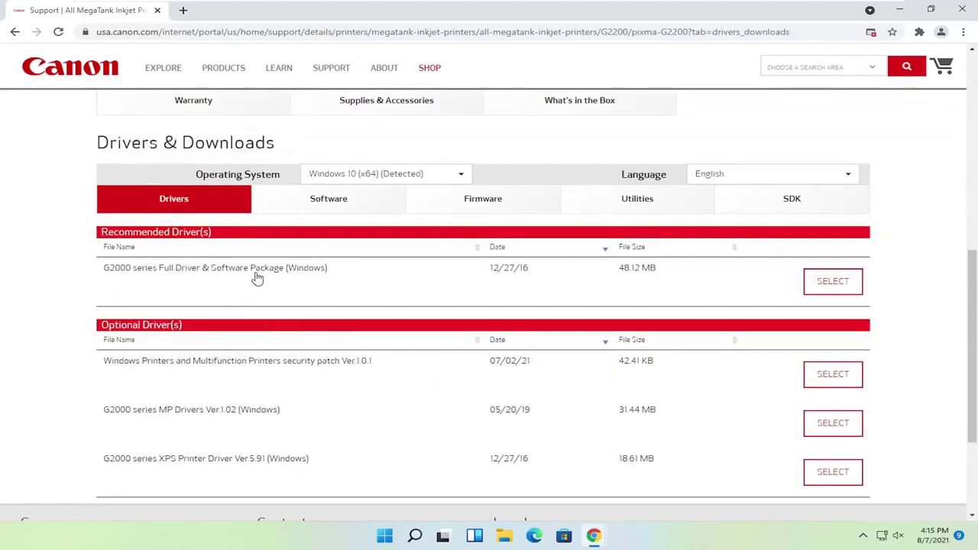
- Download the recommended G2000 series Full Driver & Software Package (Windows)
scroll(257, 280, "down", 2)
scroll(367, 309, "up", 2)
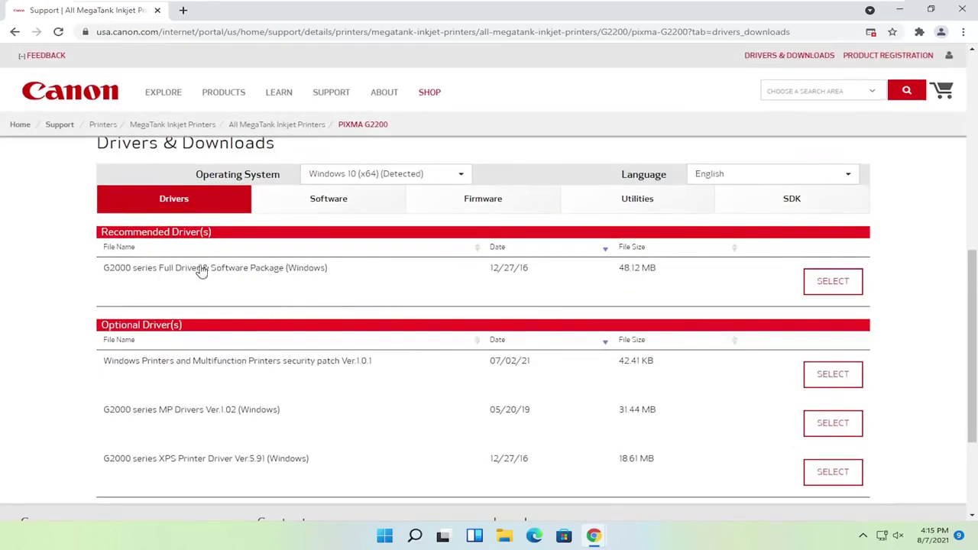
left_click(833, 284)
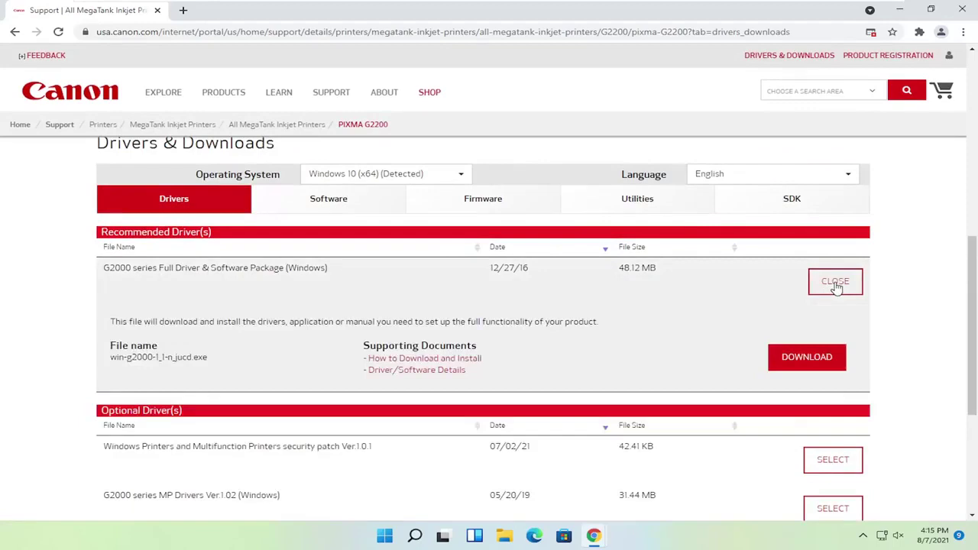
left_click(805, 357)
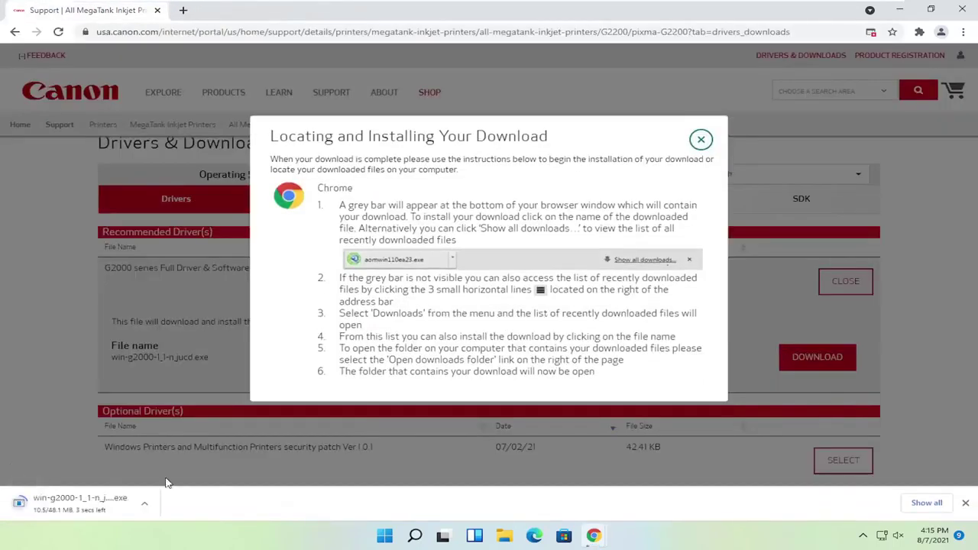
left_click(64, 506)
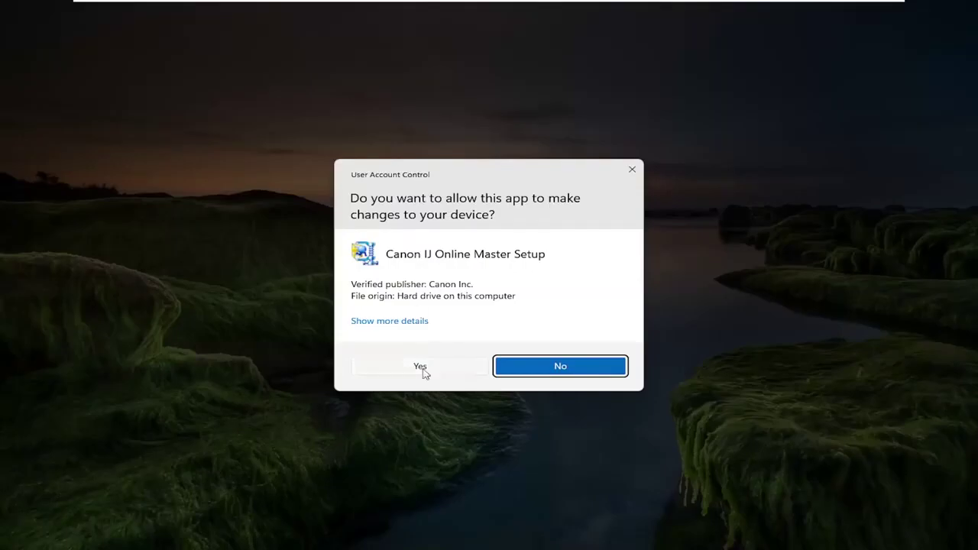
left_click(424, 370)
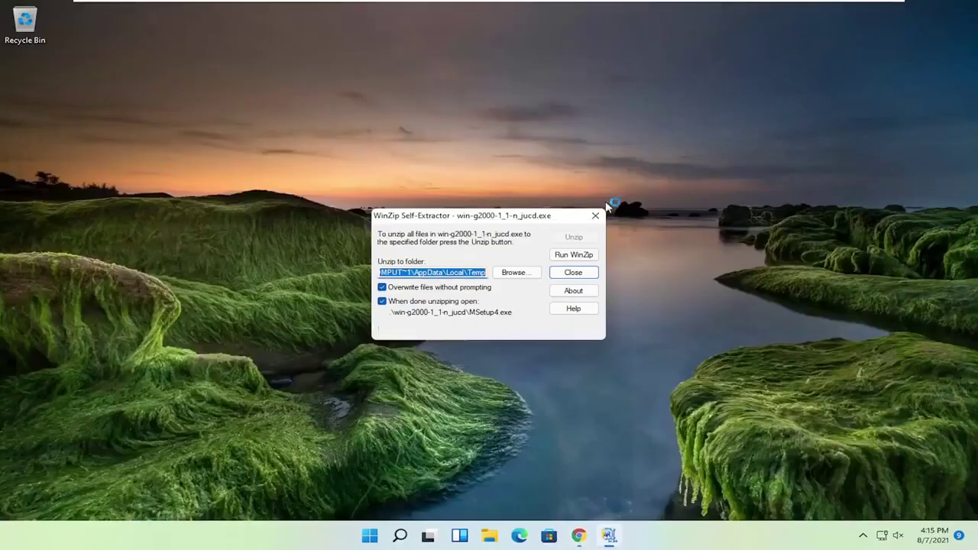
right_click(608, 535)
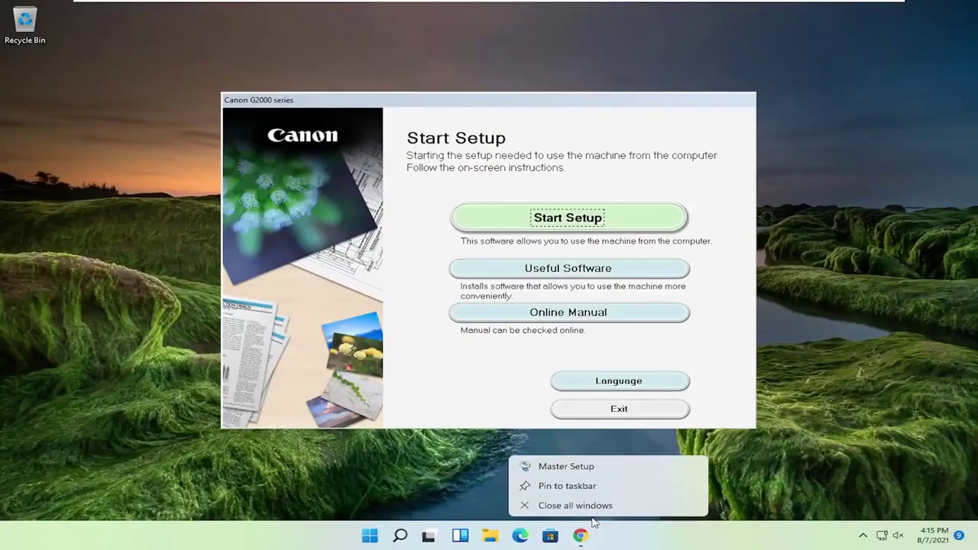
left_click(584, 508)
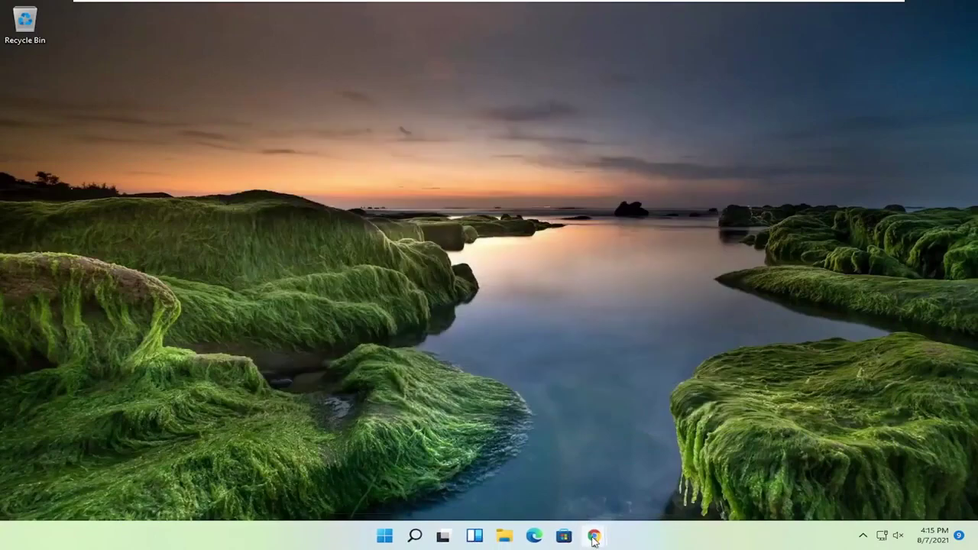
- Run win-g2000-1_1-n_jucd.exe from the browser's download list and allow it to make changes to the device
mouse_move(594, 539)
left_click(812, 470)
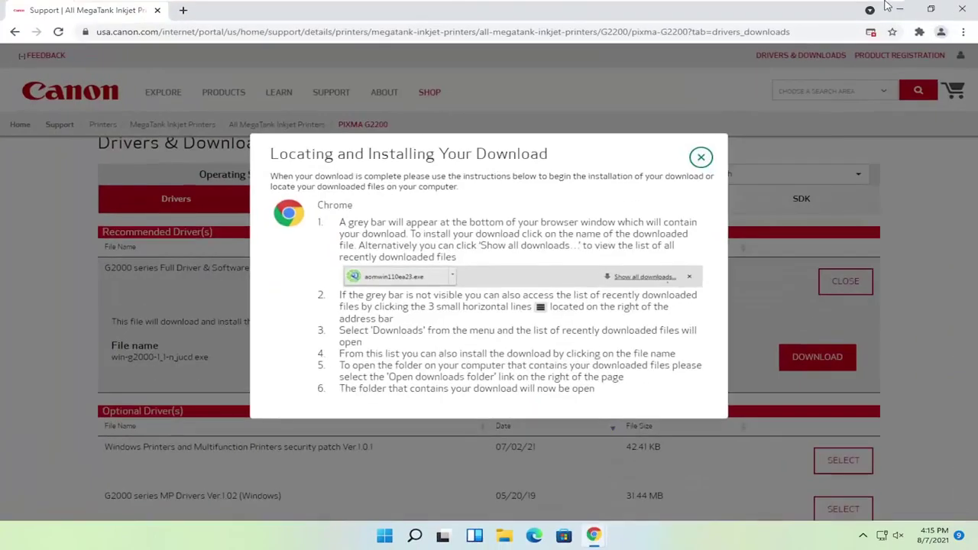
left_click(964, 32)
left_click(840, 113)
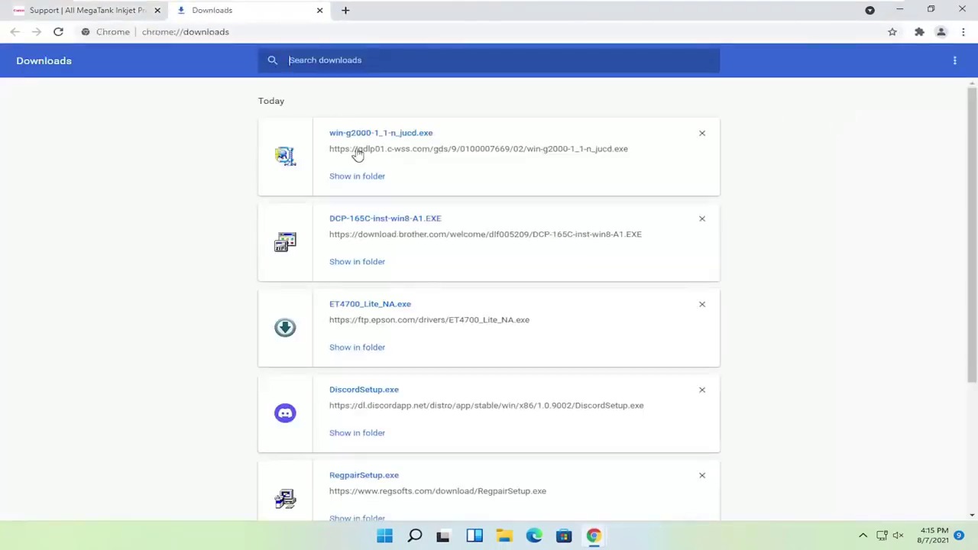
left_click(369, 136)
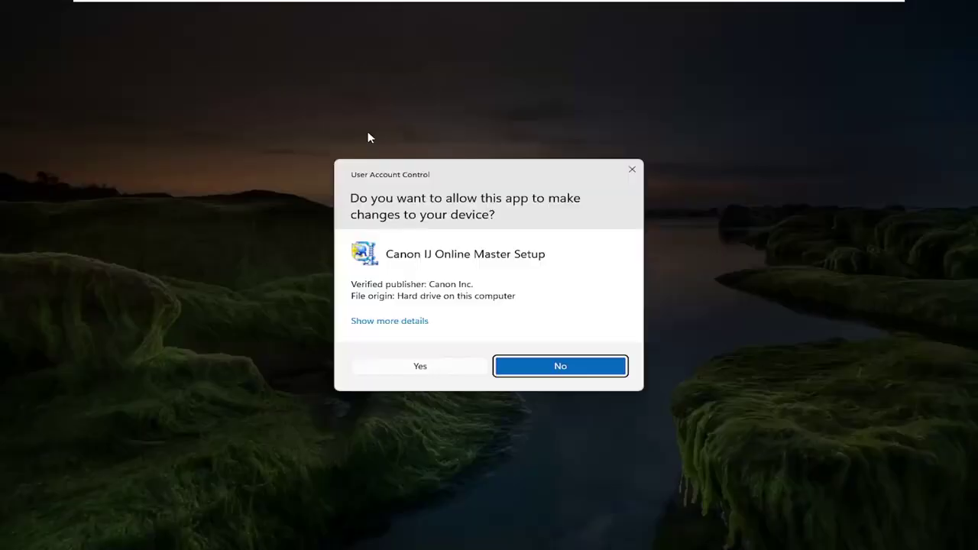
left_click(410, 368)
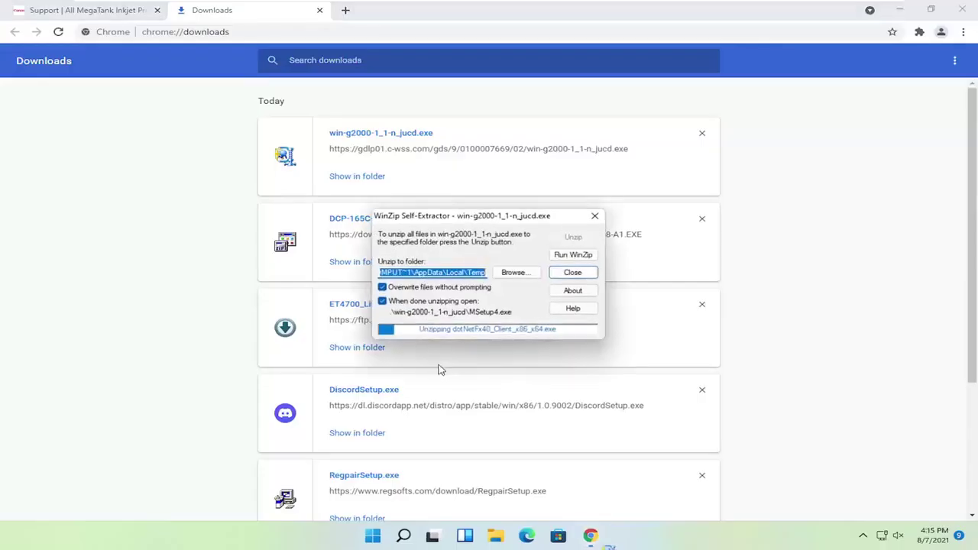
- Close all browser windows, leaving the Canon G2000 series setup open
left_click(962, 9)
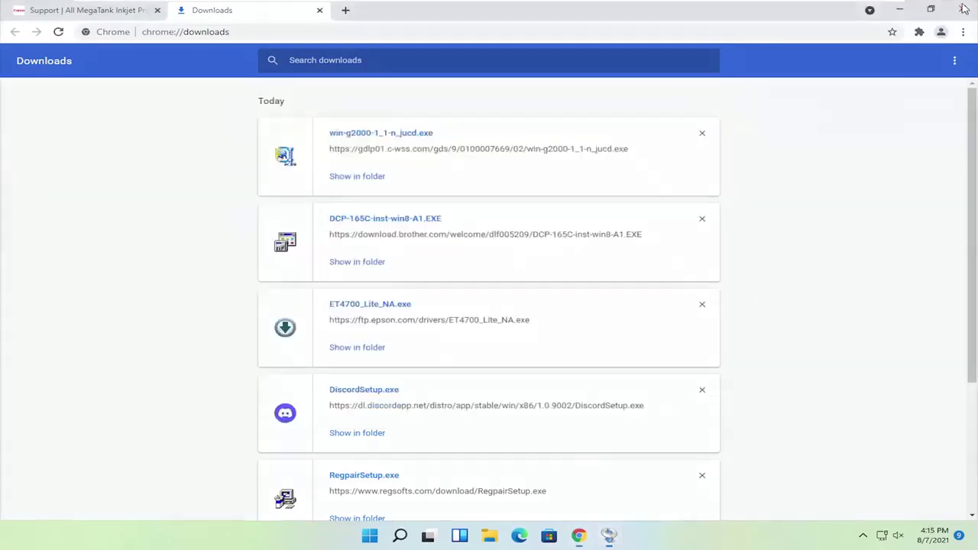
right_click(579, 535)
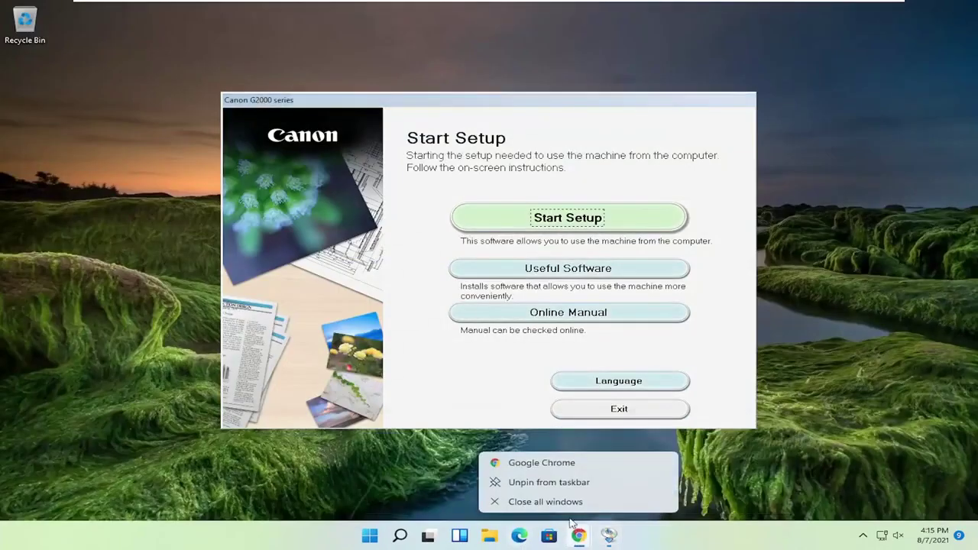
left_click(551, 502)
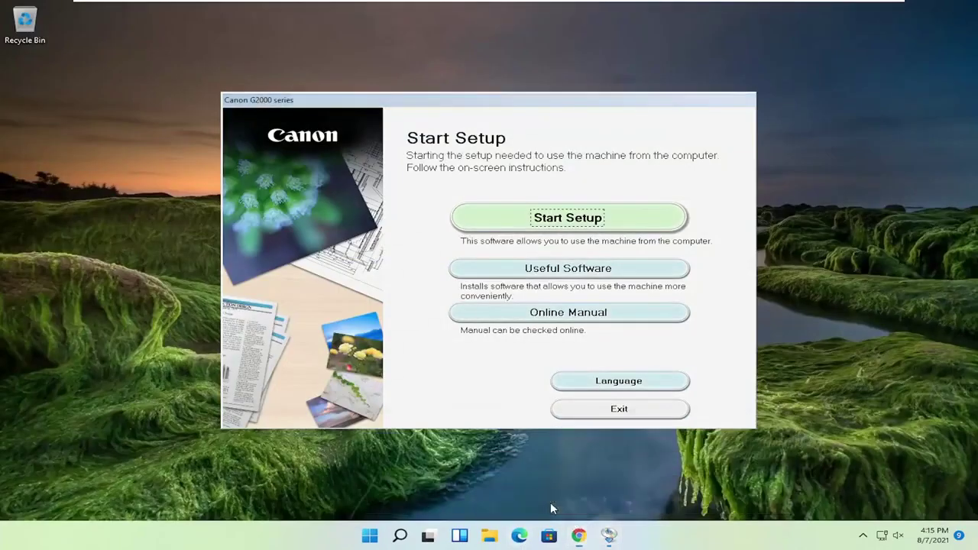
- Start the Canon G2000 series setup with United States as the place of residence and accept the license agreement
left_click(553, 219)
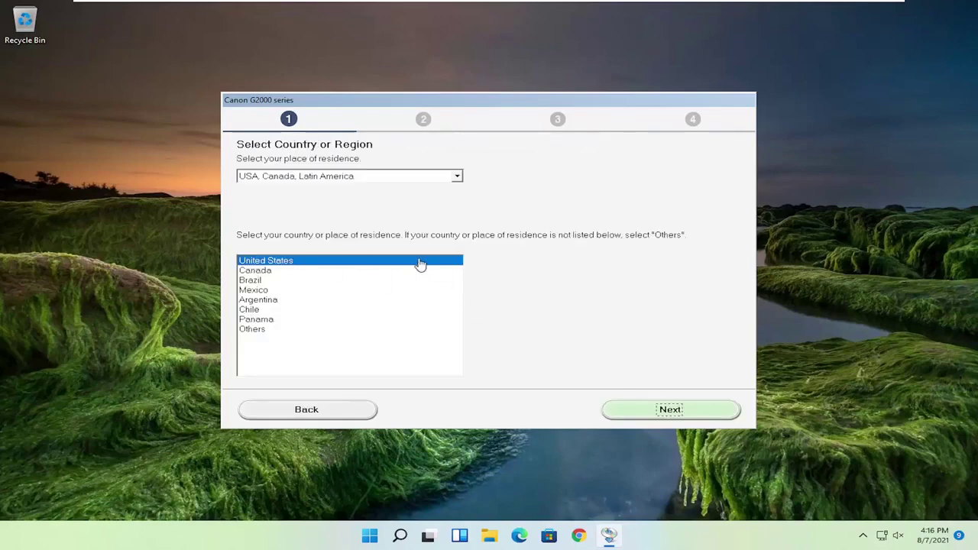
left_click(677, 410)
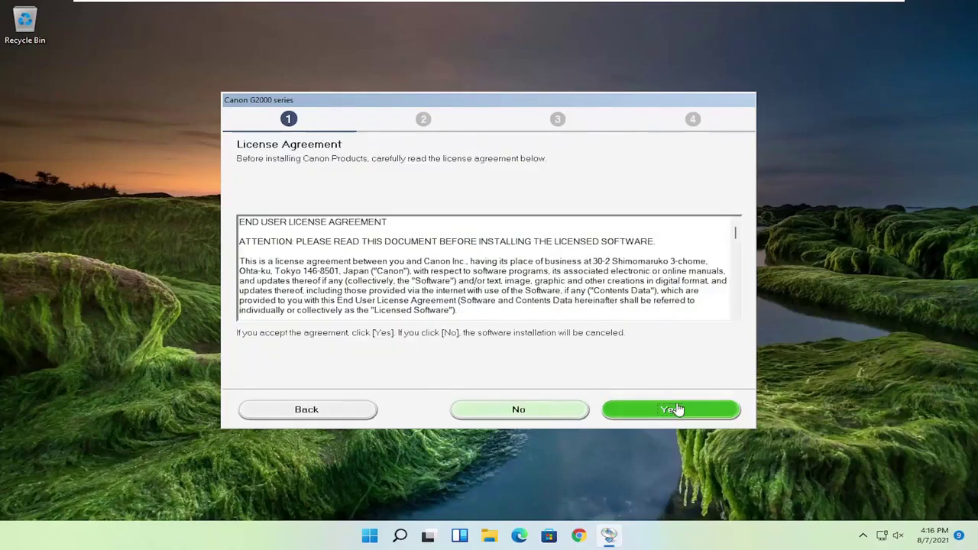
left_click(673, 409)
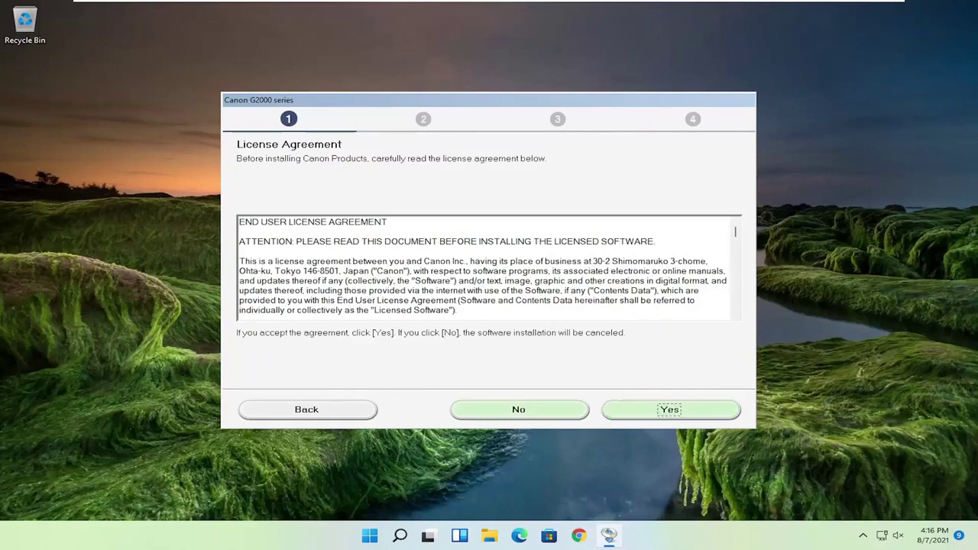
left_click(655, 410)
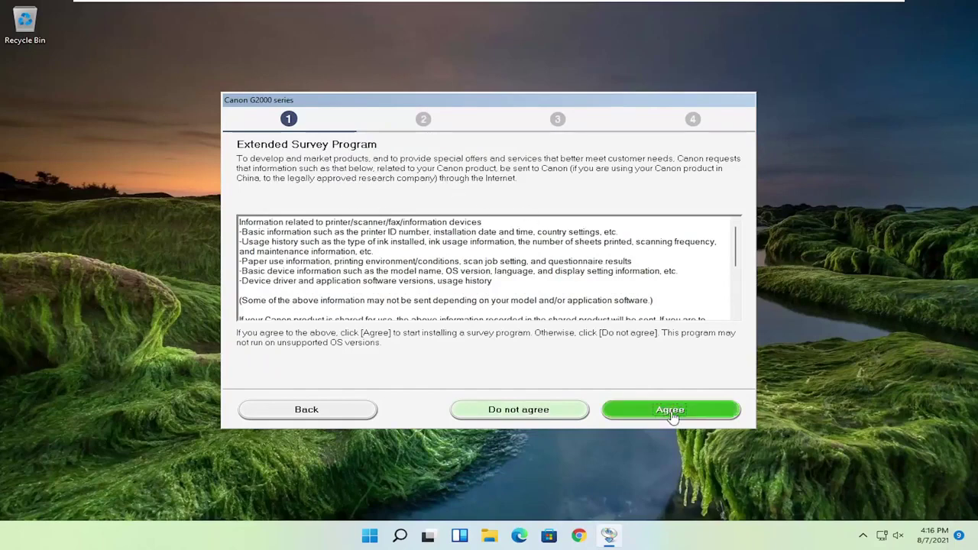
- Decline the Extended Survey Program and continue past the notice about allowing all install wizard processes
left_click(543, 416)
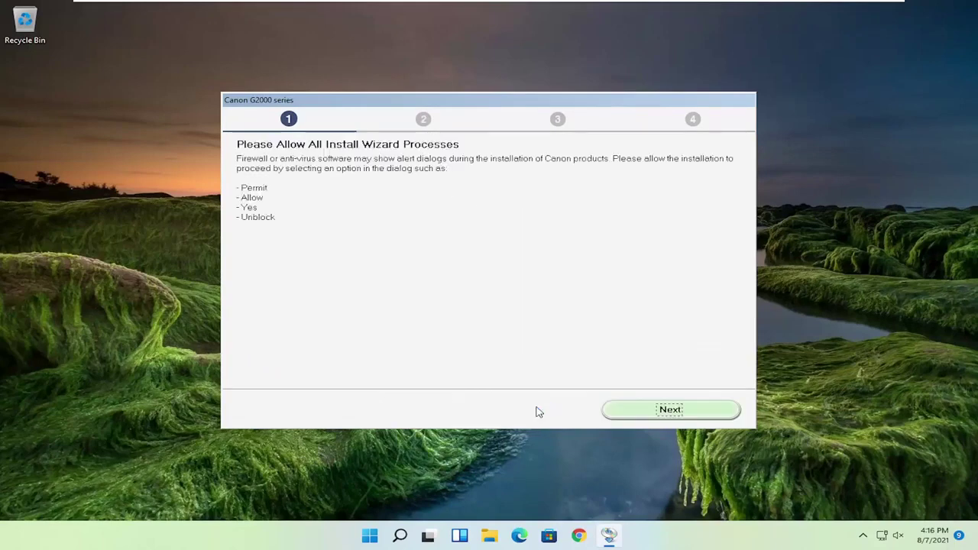
left_click(671, 420)
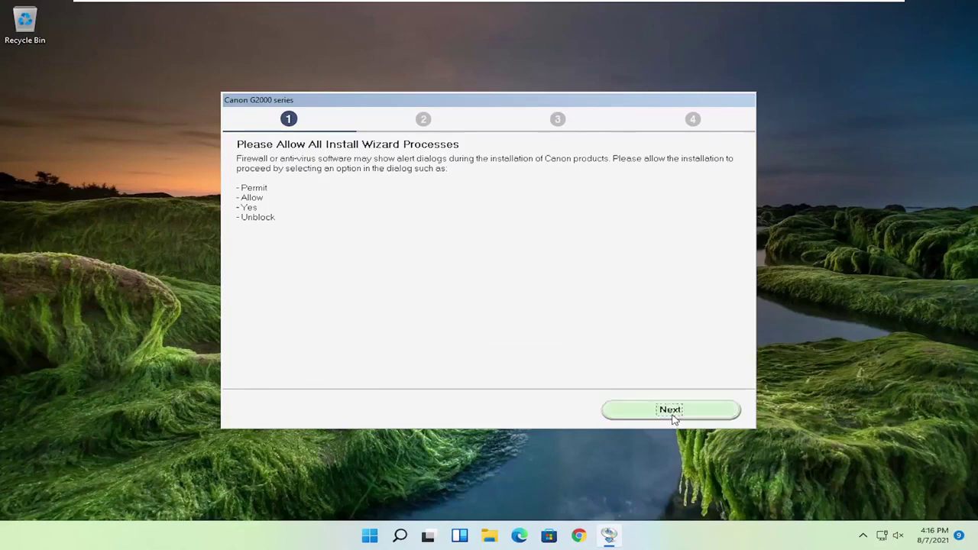